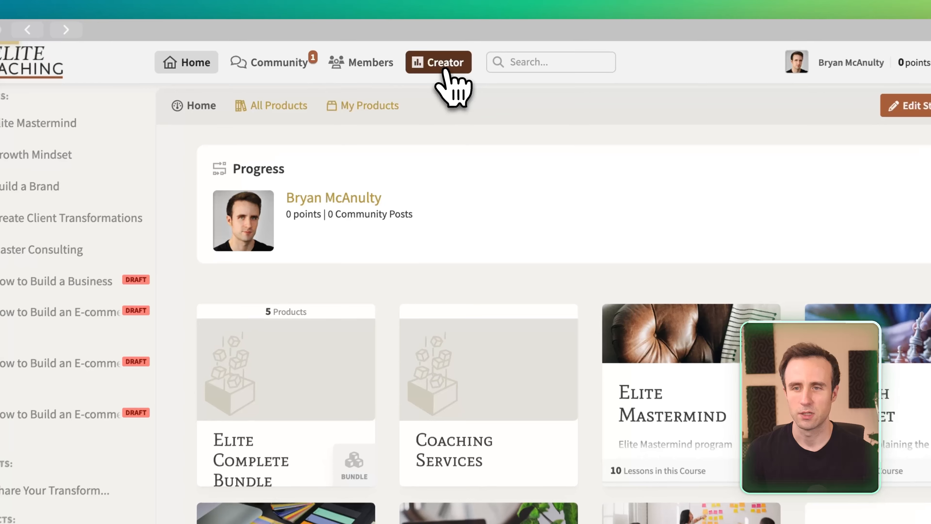
# - Open Meetings / Live in the creator area, and launch the AI Product Generator for a new offer
pyautogui.click(444, 69)
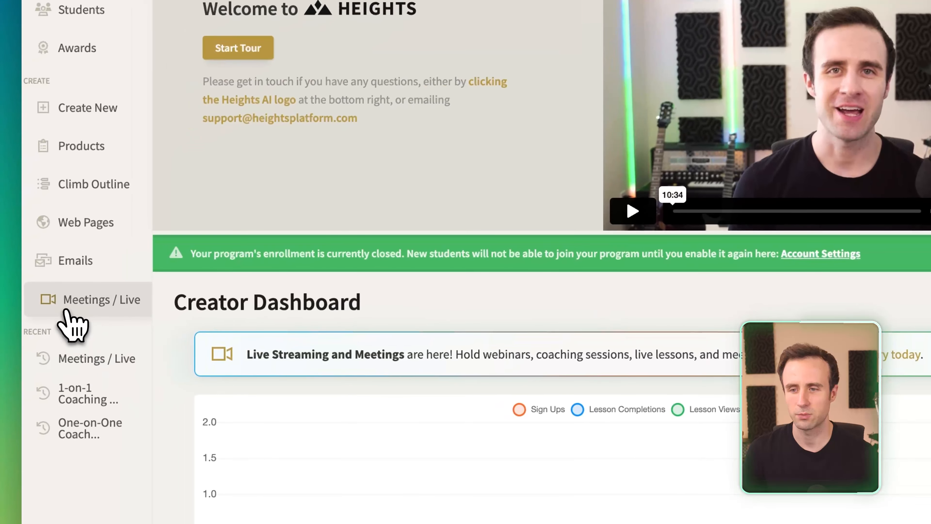
pyautogui.click(65, 310)
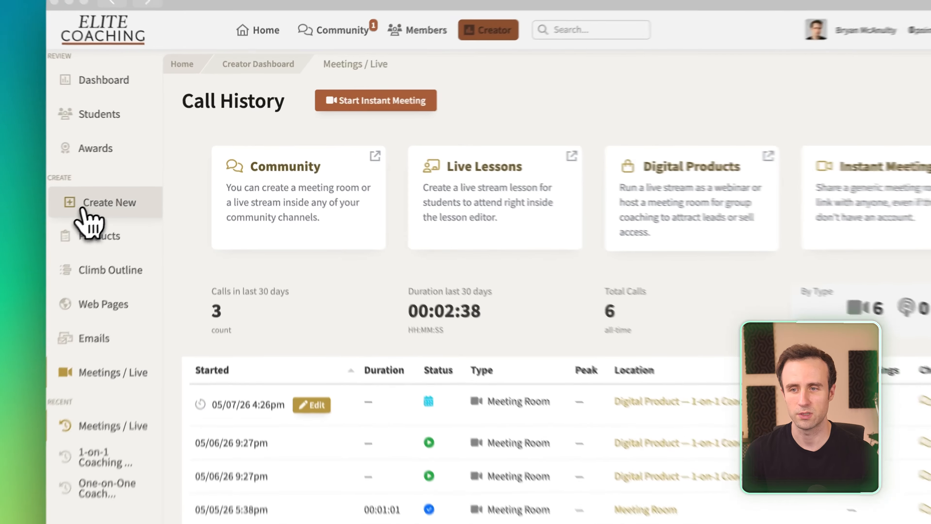
pyautogui.click(128, 181)
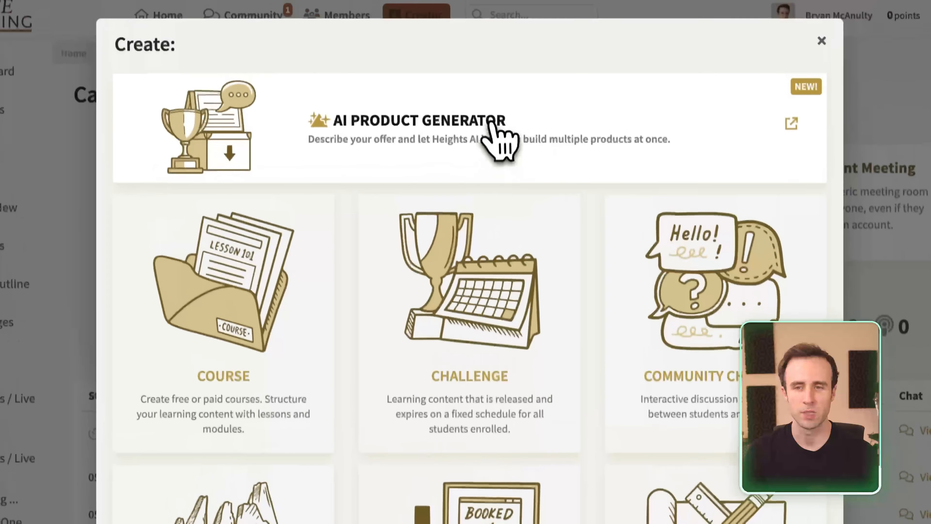
pyautogui.click(493, 46)
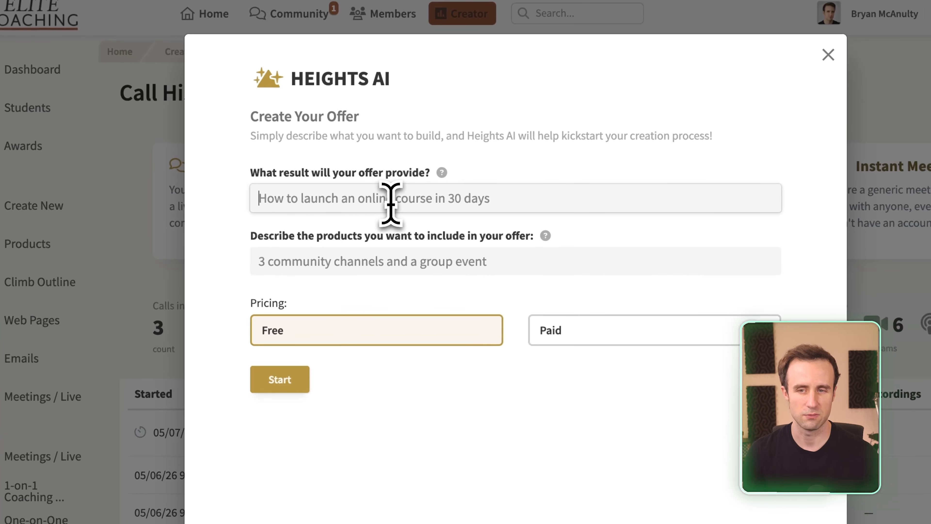
# - Describe the offer's result as "coaching services" and the products to include as "1-on-1 coaching"
pyautogui.click(366, 254)
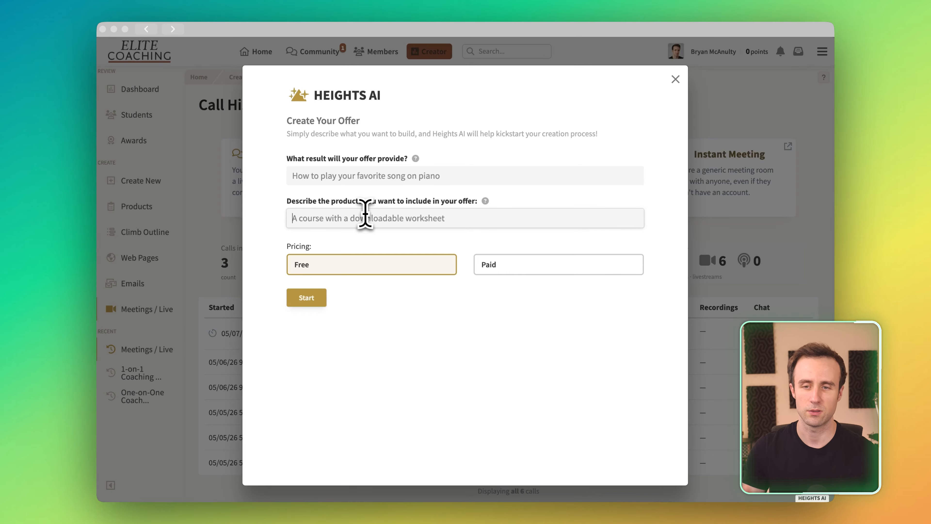
pyautogui.click(330, 178)
pyautogui.write('co')
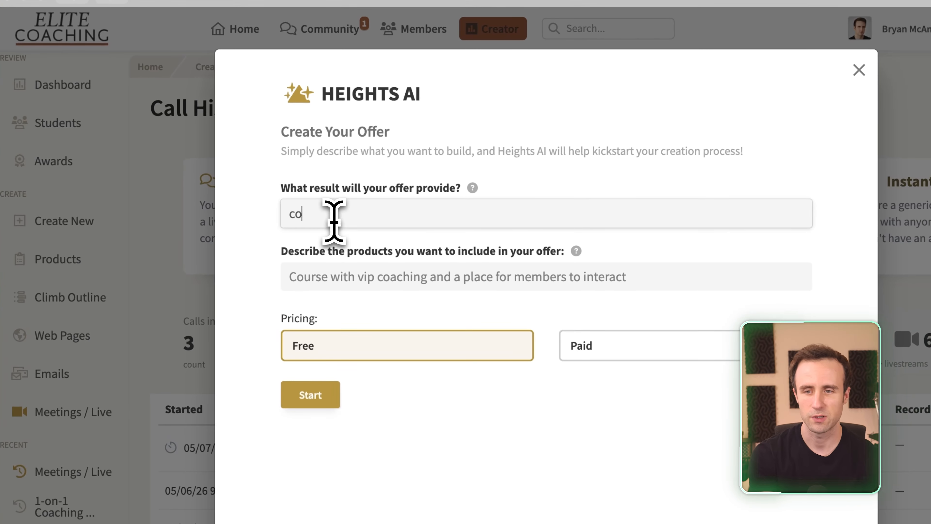
pyautogui.write('ach')
pyautogui.write('ing service')
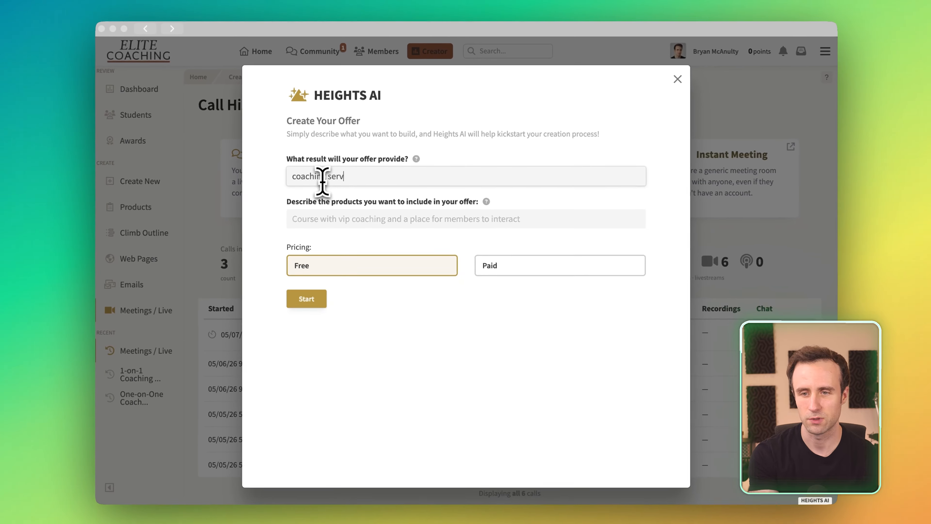
pyautogui.write('s')
pyautogui.press('Tab')
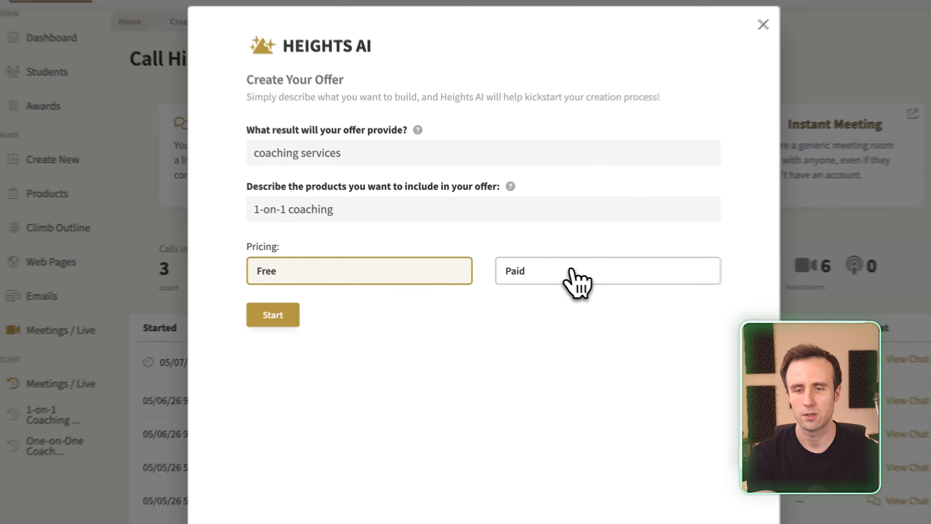
# - Make the offer paid with a one-time payment and start the AI generation
pyautogui.click(534, 270)
pyautogui.click(344, 298)
pyautogui.click(343, 338)
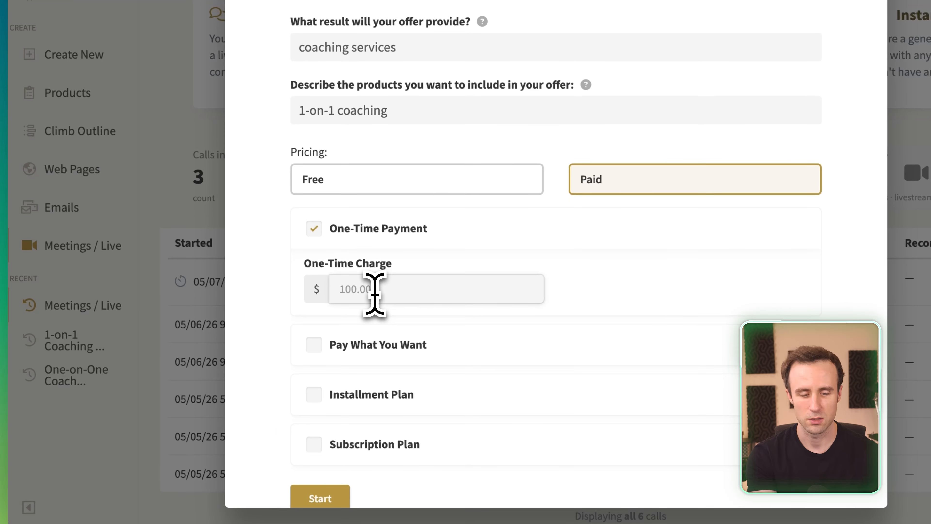
pyautogui.click(322, 498)
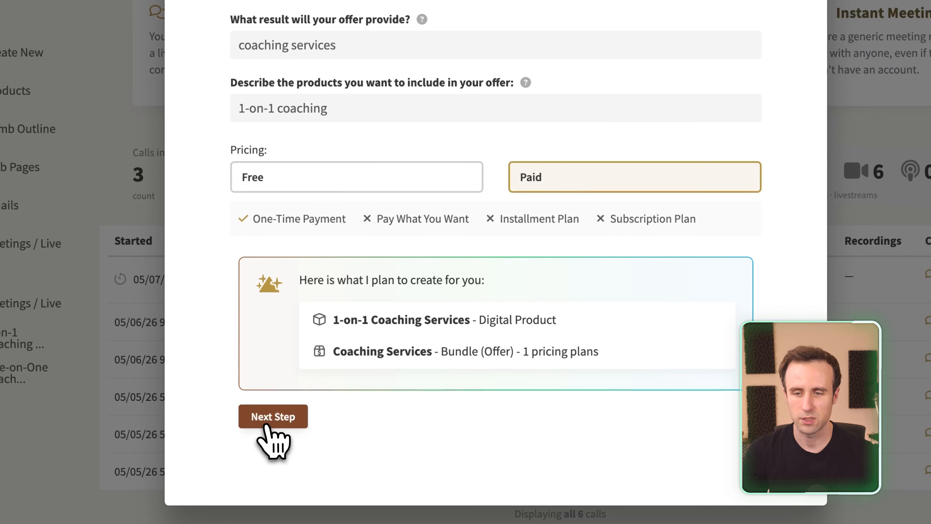
# - Review the AI recommendations for the coaching offer and save the created products
pyautogui.click(226, 438)
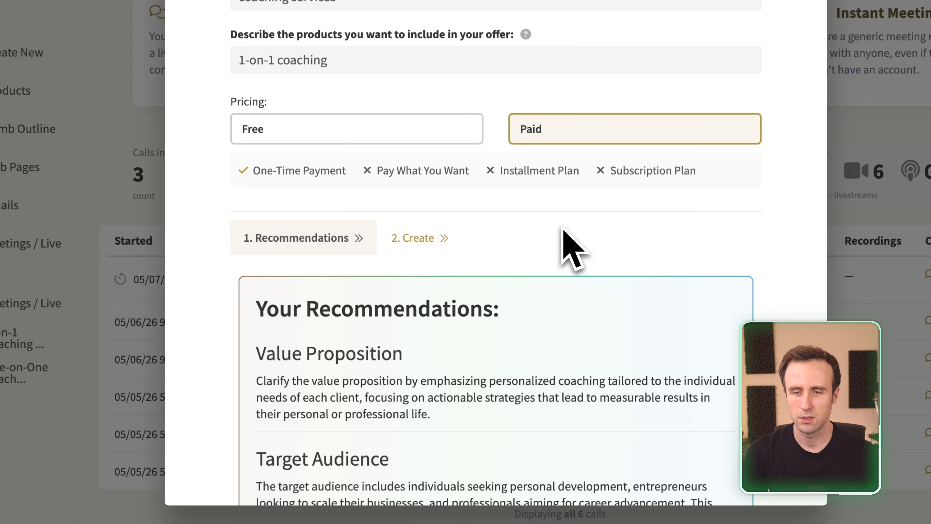
pyautogui.scroll(-5, 582, 214)
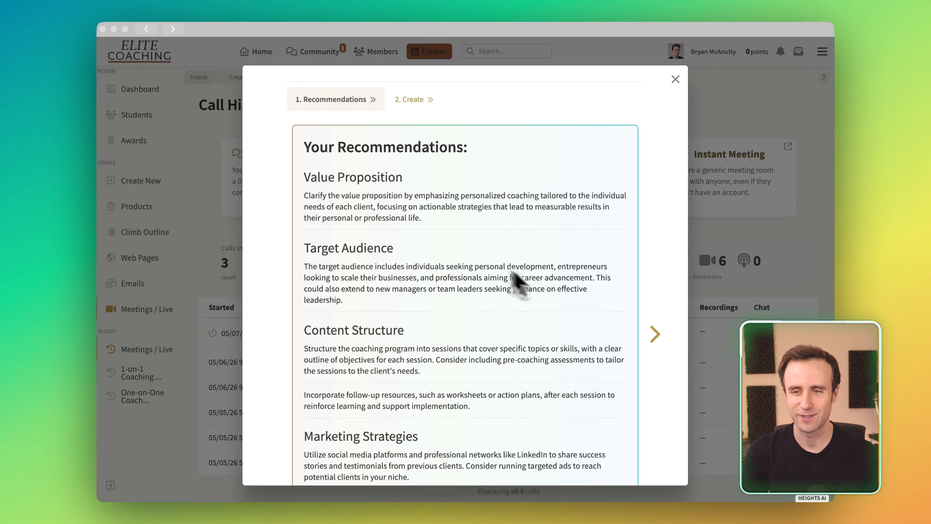
pyautogui.scroll(5, 381, 235)
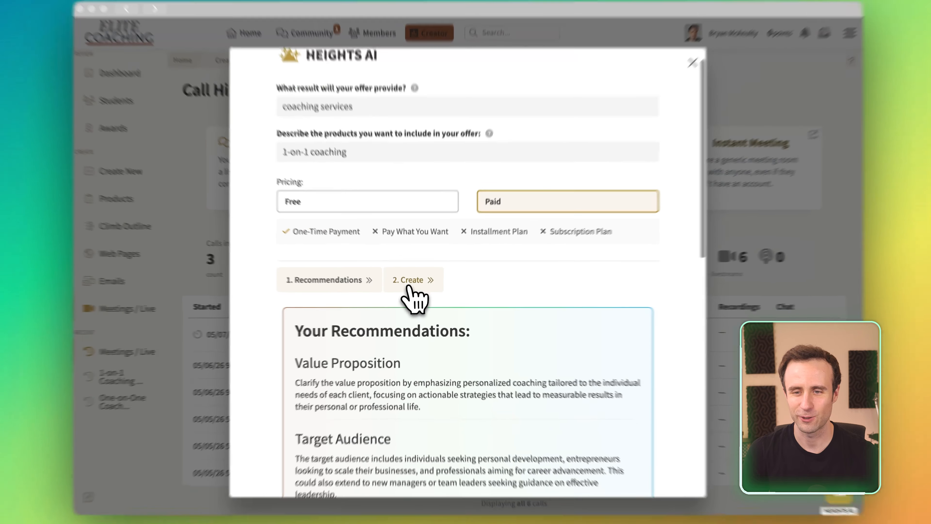
pyautogui.click(427, 288)
pyautogui.scroll(-5, 519, 243)
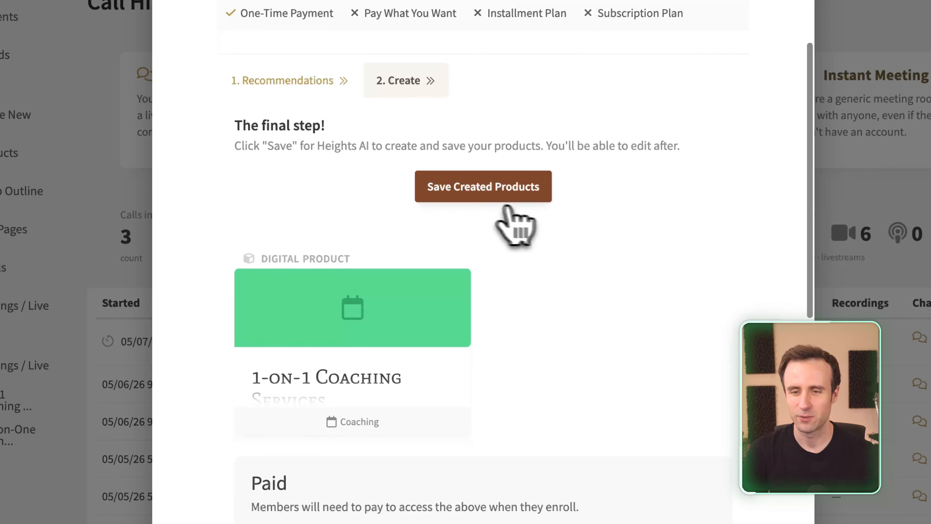
pyautogui.click(493, 194)
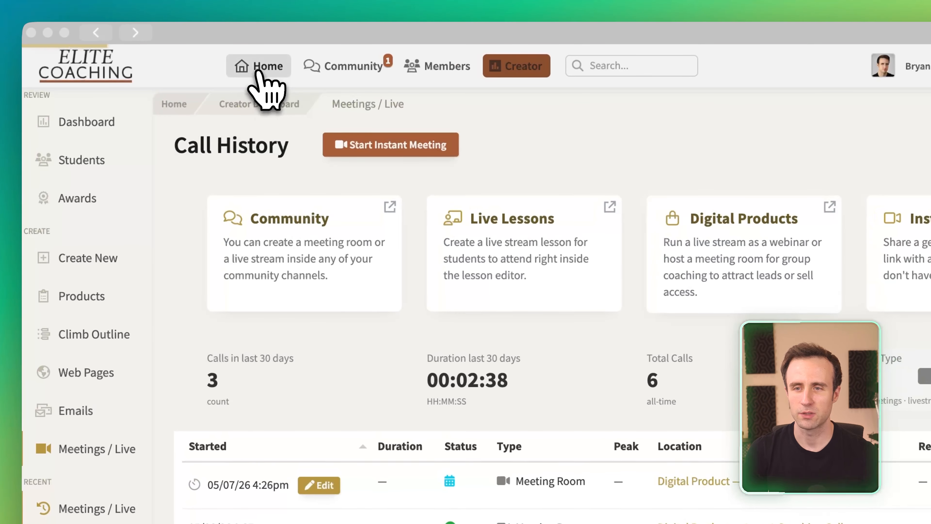
# - Open the finished 1-on-1 Coaching Call product and examine its image, live call notice, price and description
pyautogui.click(256, 54)
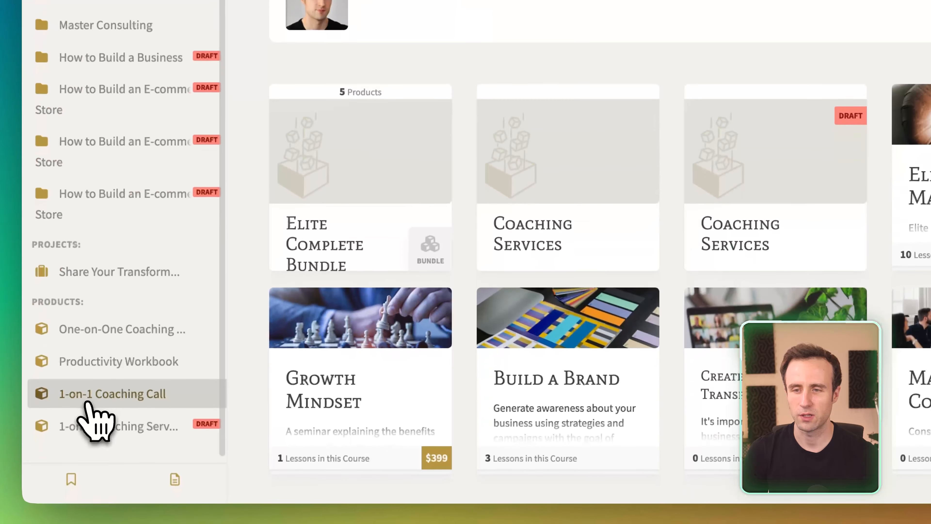
pyautogui.click(88, 401)
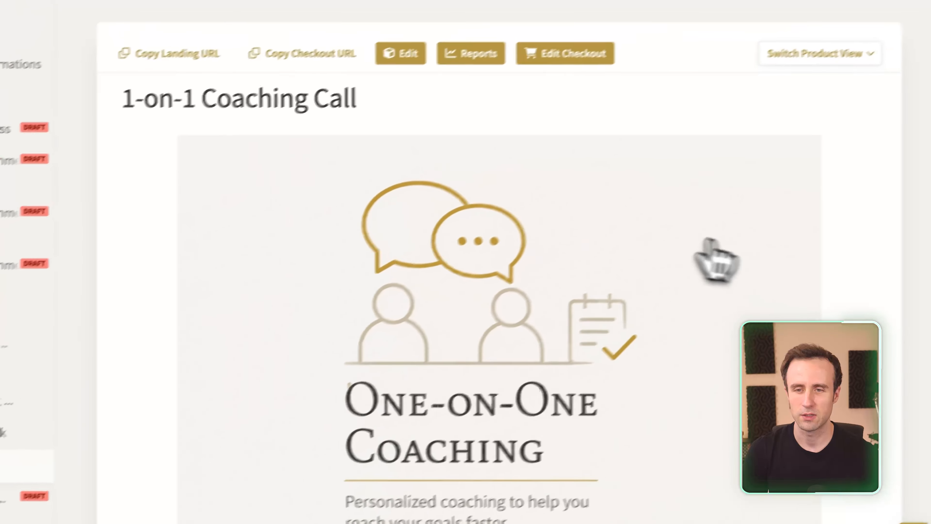
pyautogui.scroll(-5, 898, 227)
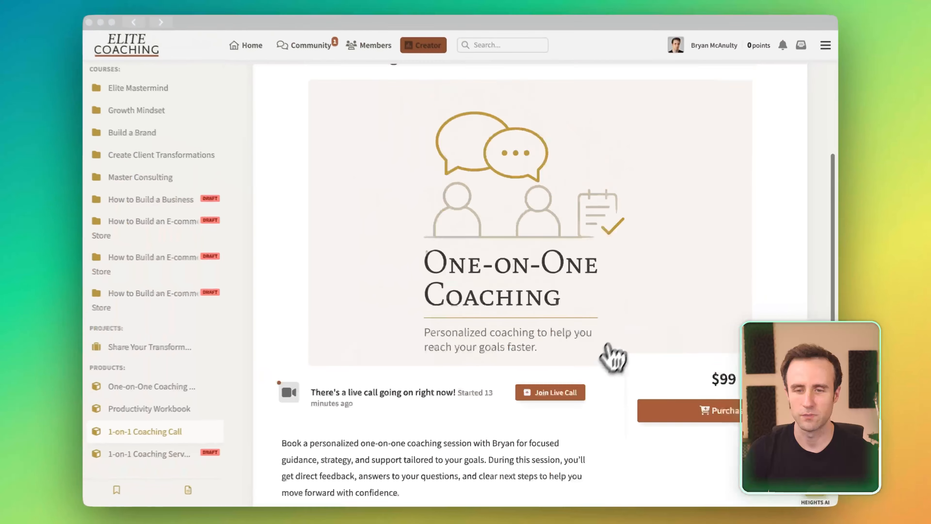
pyautogui.scroll(5, 640, 257)
pyautogui.scroll(-3, 638, 257)
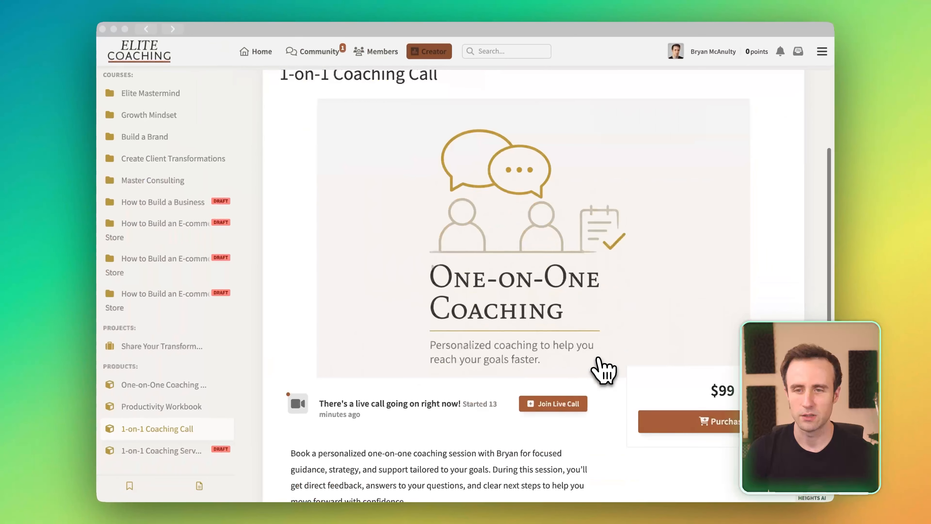
pyautogui.scroll(-3, 604, 368)
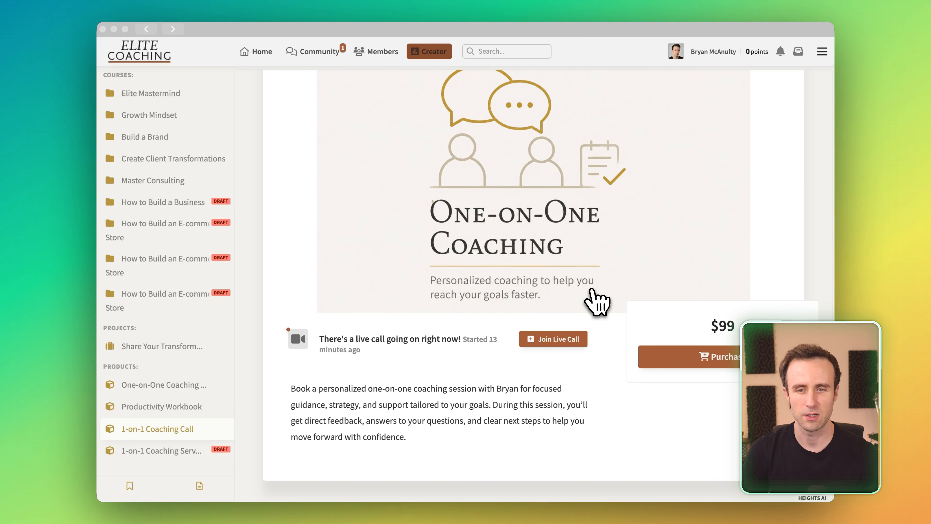
pyautogui.scroll(3, 555, 308)
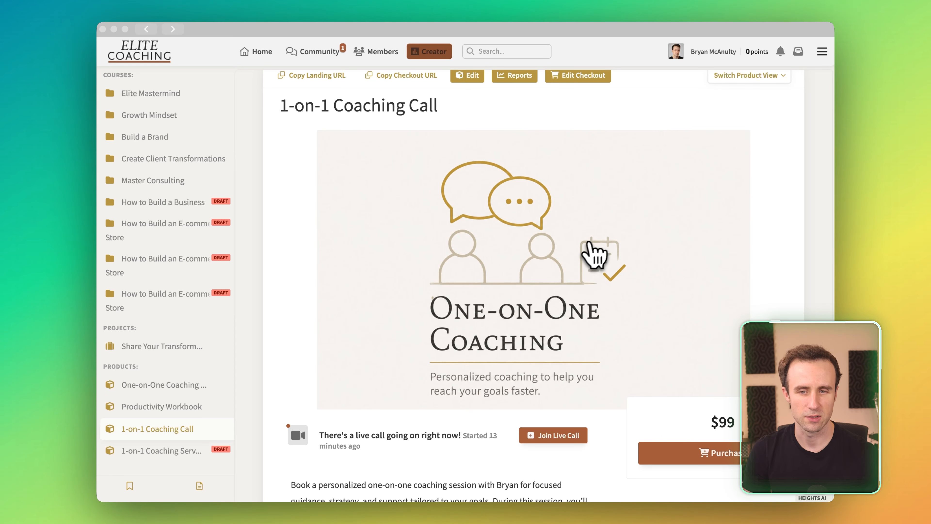
pyautogui.scroll(3, 598, 252)
pyautogui.scroll(-4, 601, 248)
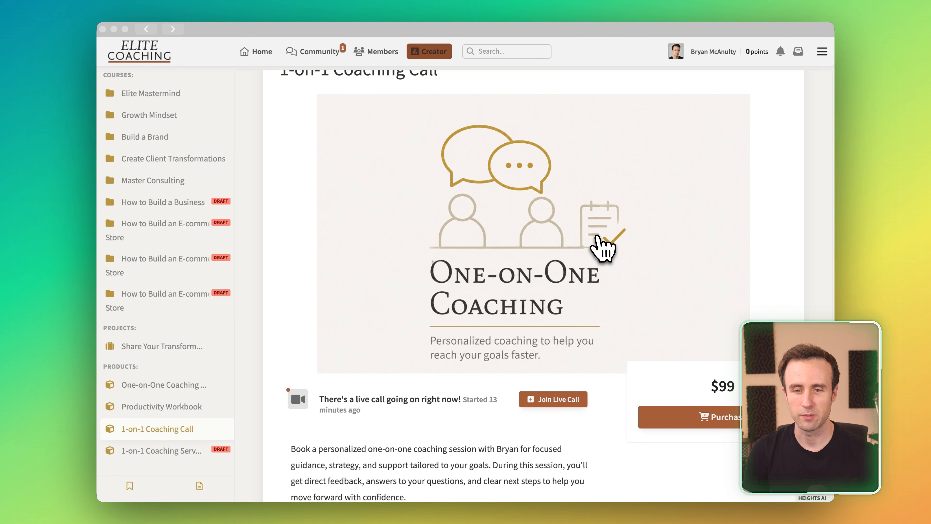
pyautogui.scroll(-2, 606, 246)
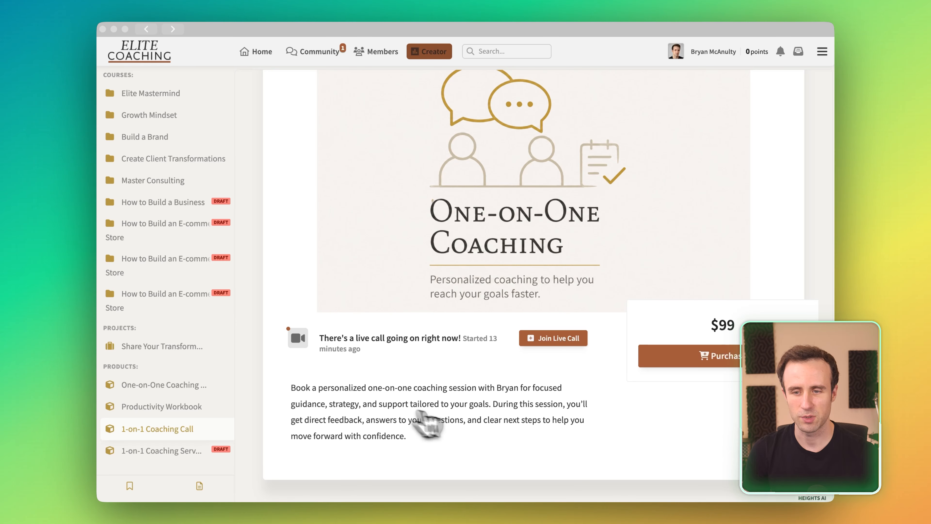
pyautogui.scroll(3, 459, 312)
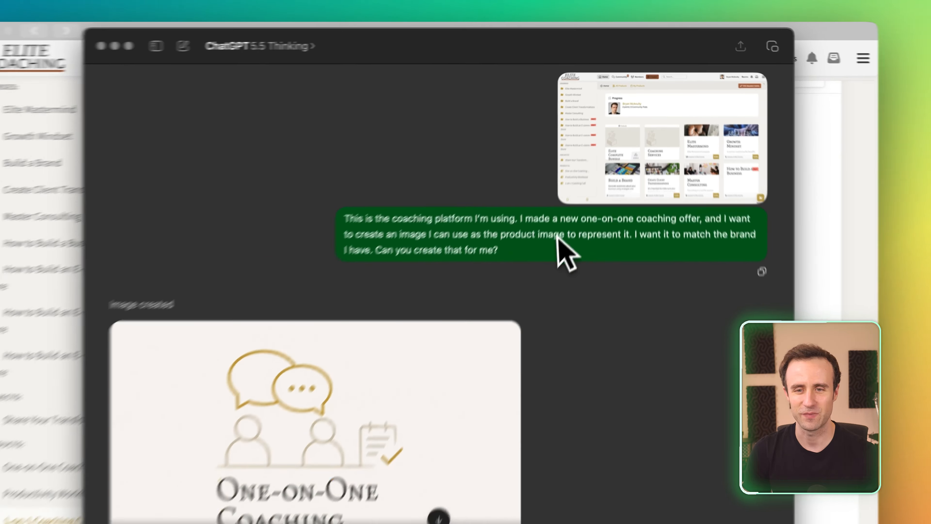
# - Switch to ChatGPT and review the prompts and replies for the coaching product image and short description
pyautogui.scroll(-2, 510, 303)
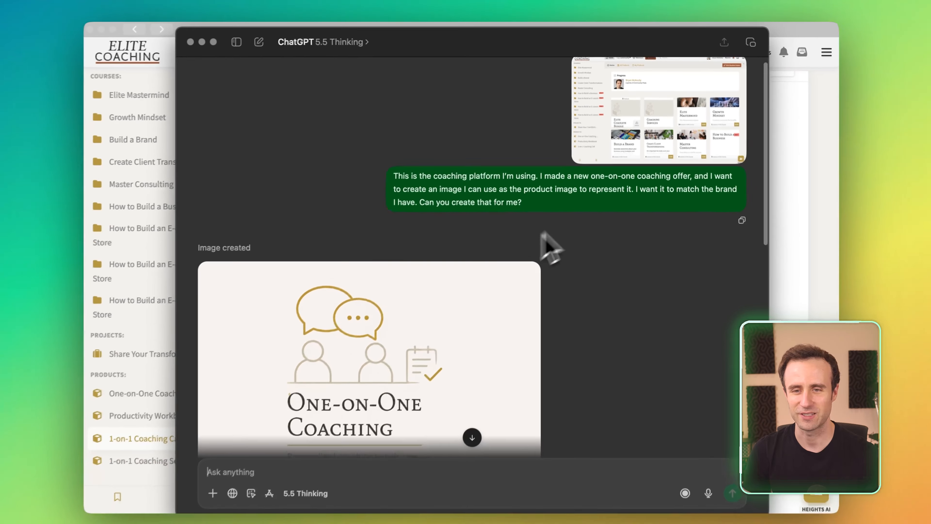
pyautogui.scroll(-5, 591, 149)
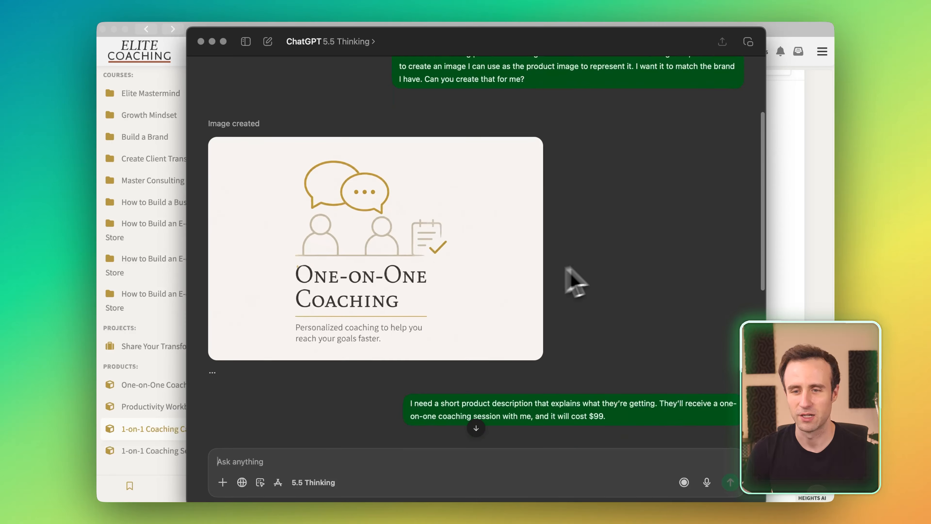
pyautogui.scroll(-3, 579, 209)
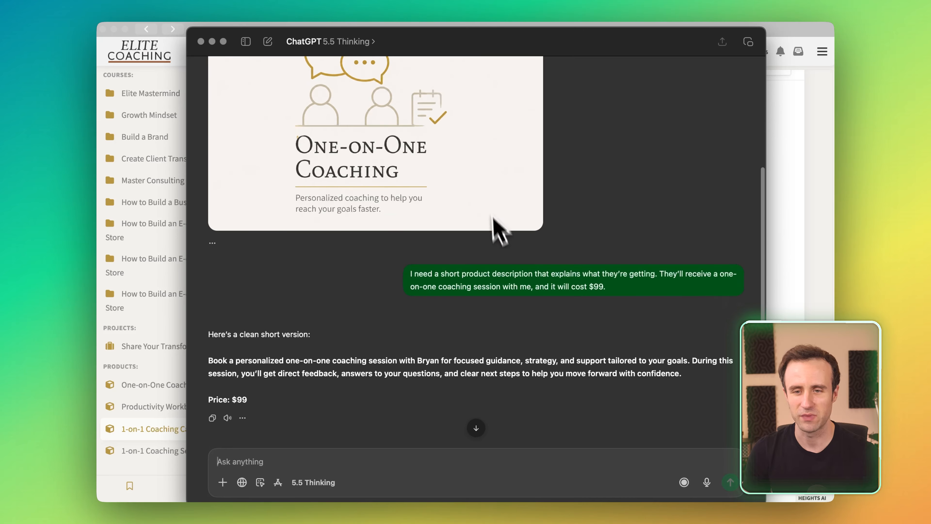
pyautogui.scroll(-1, 367, 326)
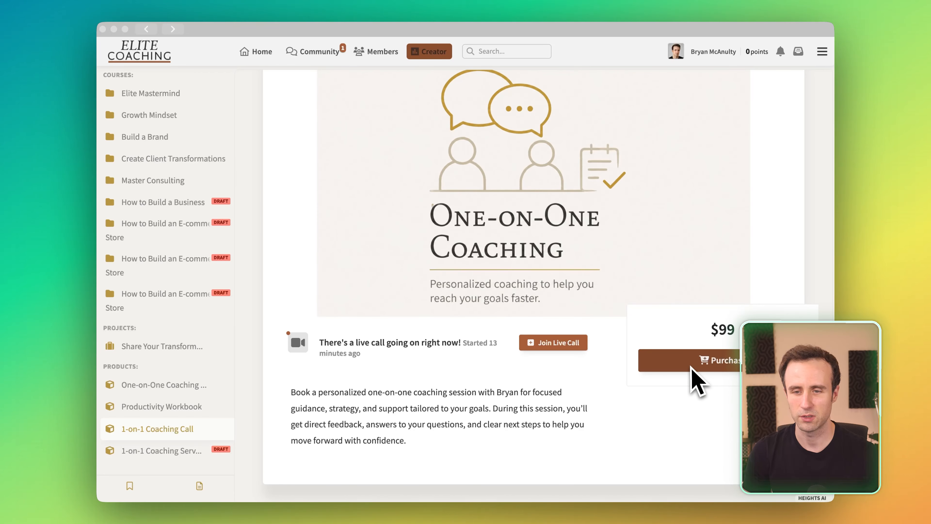
# - Enter the customer's email, password and password confirmation on the 1-on-1 Coaching Call checkout registration form
pyautogui.scroll(4, 623, 374)
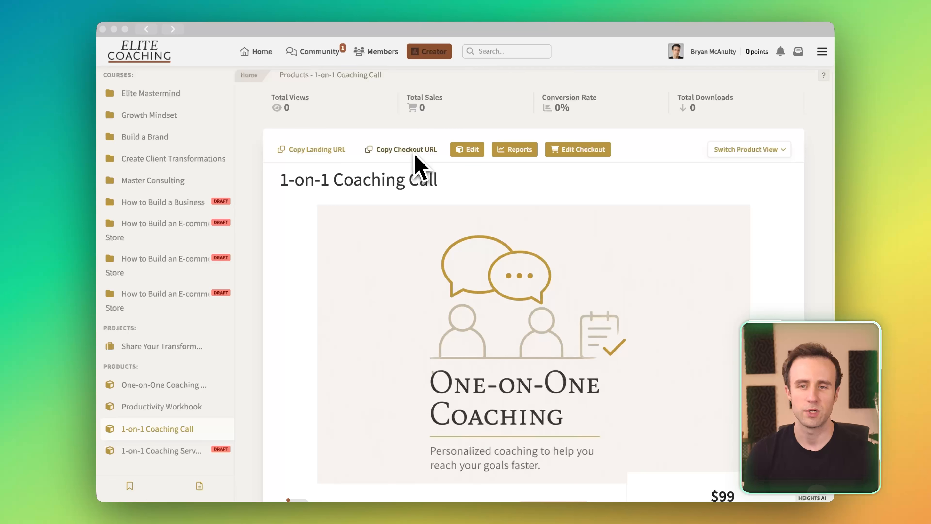
pyautogui.write('@example.com')
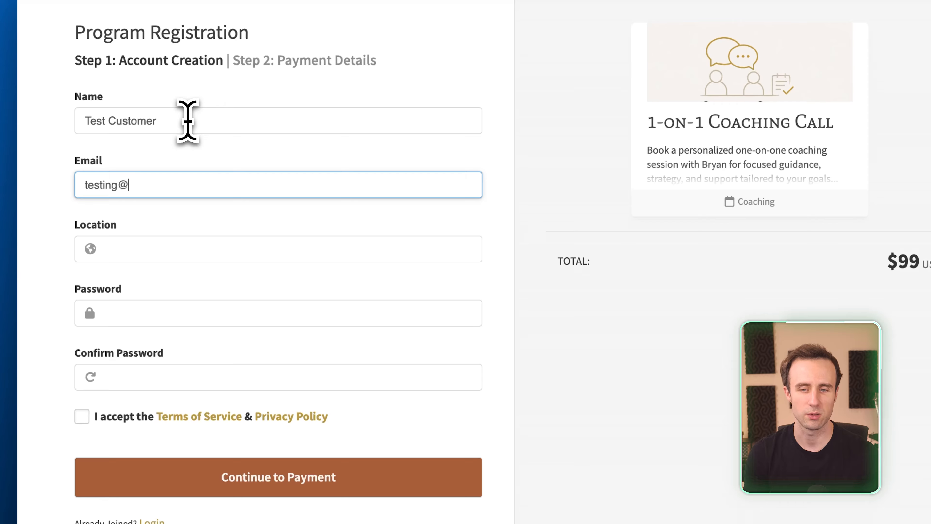
pyautogui.press('Tab')
pyautogui.write('••••••••')
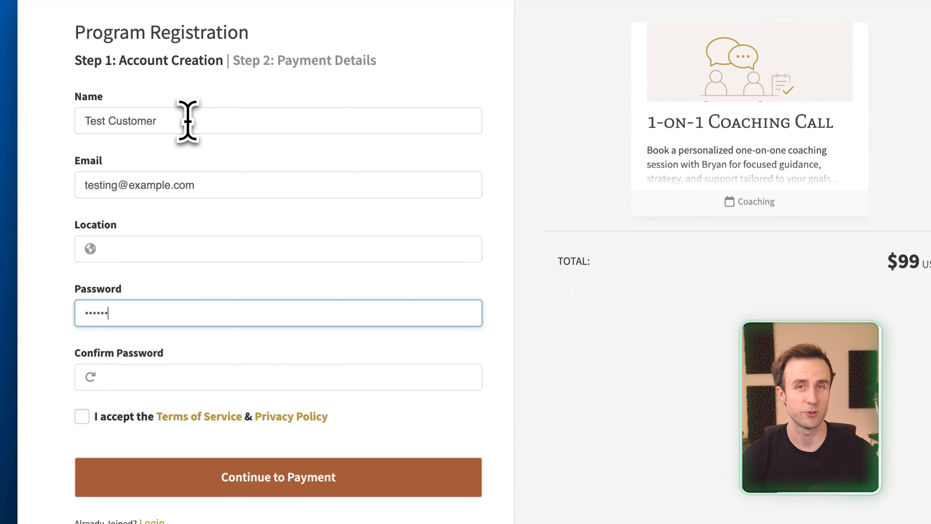
pyautogui.press('Tab')
pyautogui.write('••••••••')
# - Accept the Terms of Service and Privacy Policy and continue to payment
pyautogui.scroll(-3, 188, 221)
pyautogui.click(82, 297)
pyautogui.click(164, 351)
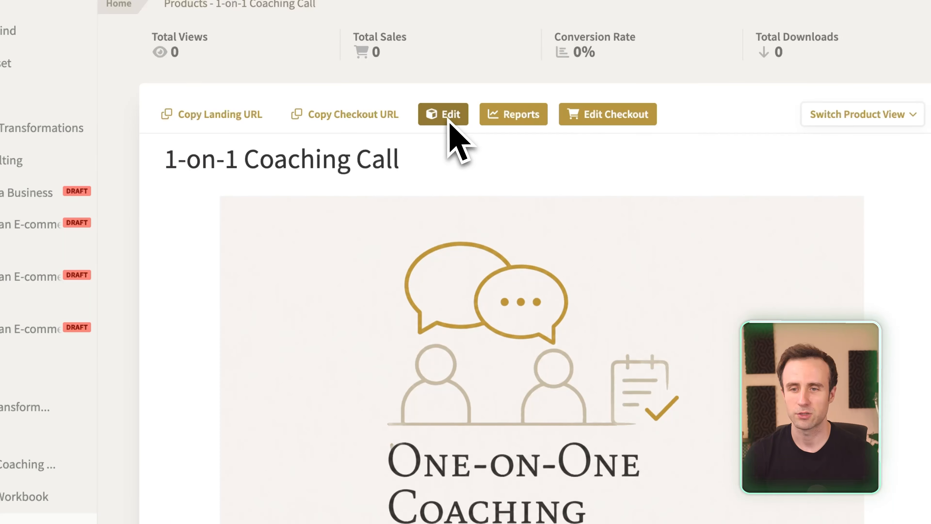
# - Return to the 1-on-1 Coaching Call page, and open the draft 1-on-1 Coaching Services product
pyautogui.click(451, 146)
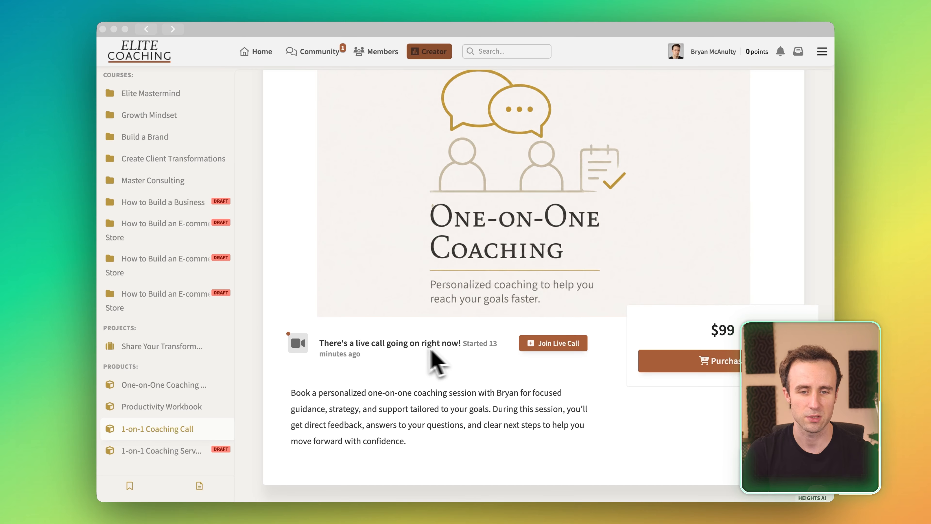
pyautogui.scroll(2, 437, 377)
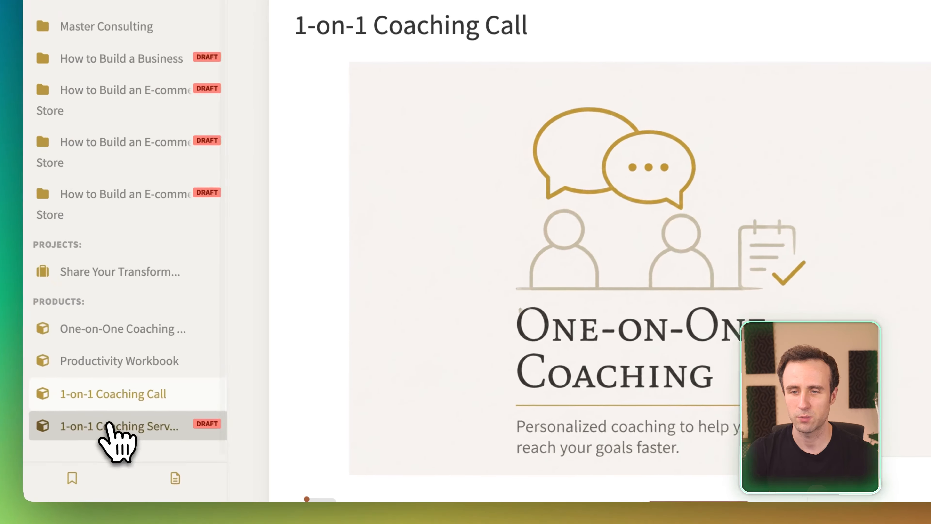
pyautogui.click(161, 449)
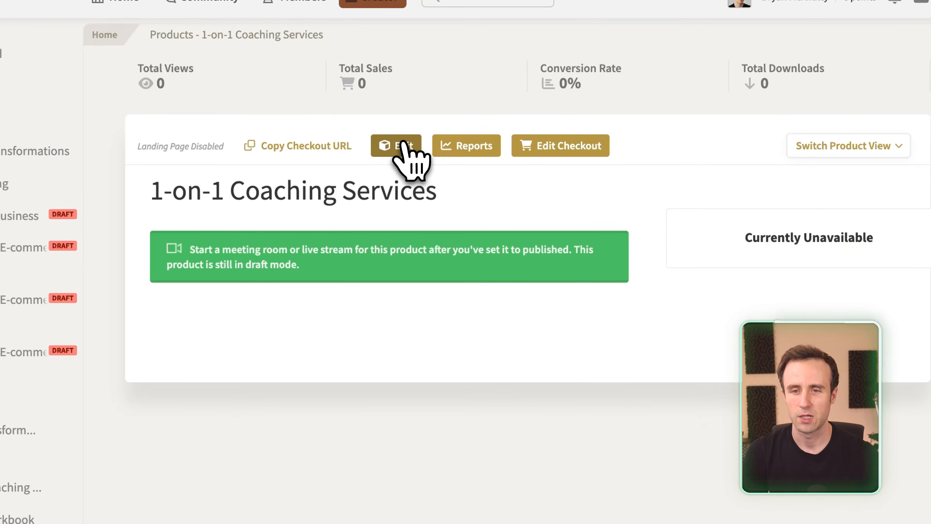
# - Edit the 1-on-1 Coaching Services product, mark it as published and save the update
pyautogui.click(403, 147)
pyautogui.scroll(-10, 422, 207)
pyautogui.click(205, 404)
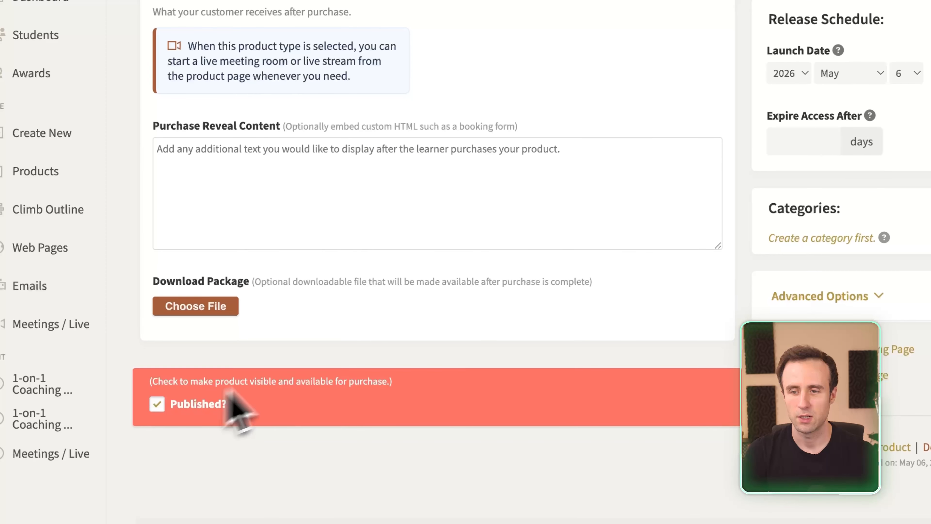
pyautogui.scroll(5, 495, 260)
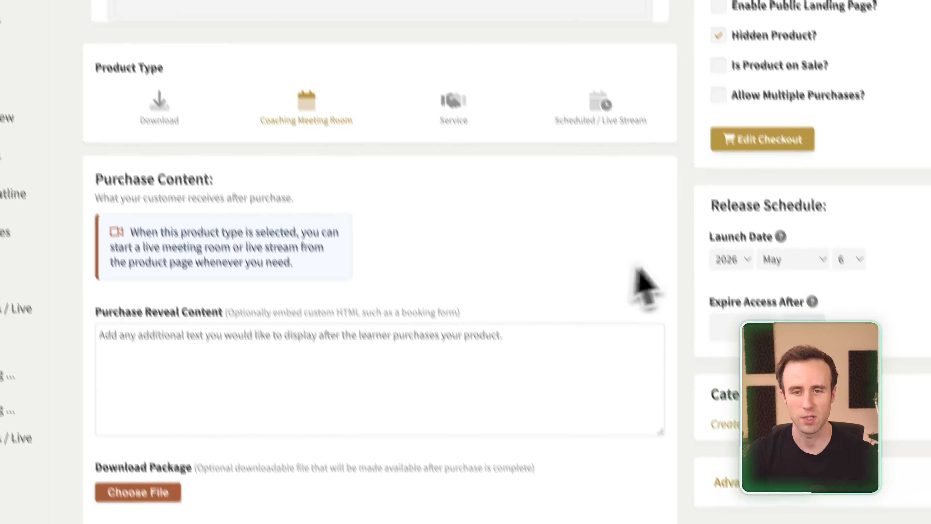
pyautogui.scroll(2, 619, 273)
pyautogui.scroll(-7, 613, 276)
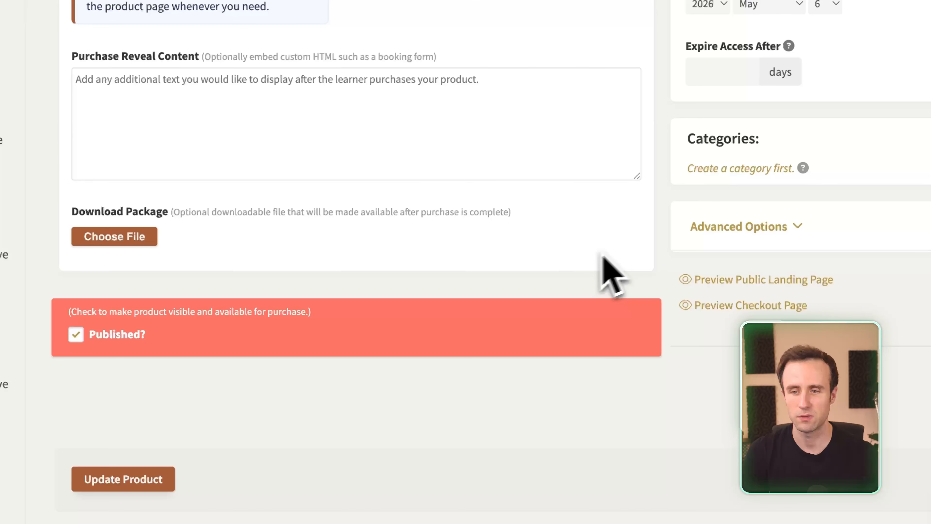
pyautogui.click(121, 480)
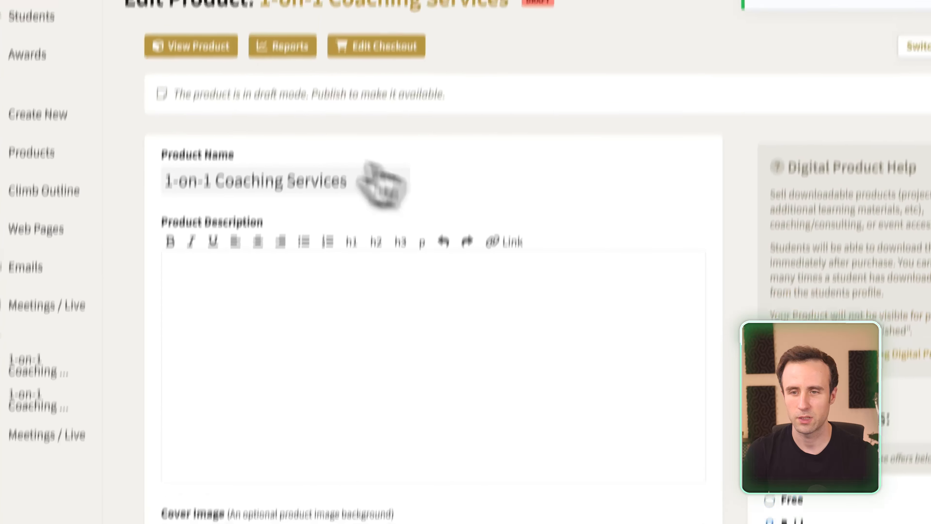
# - Return to the product's page and open the live call setup with its Meeting Room options
pyautogui.click(213, 51)
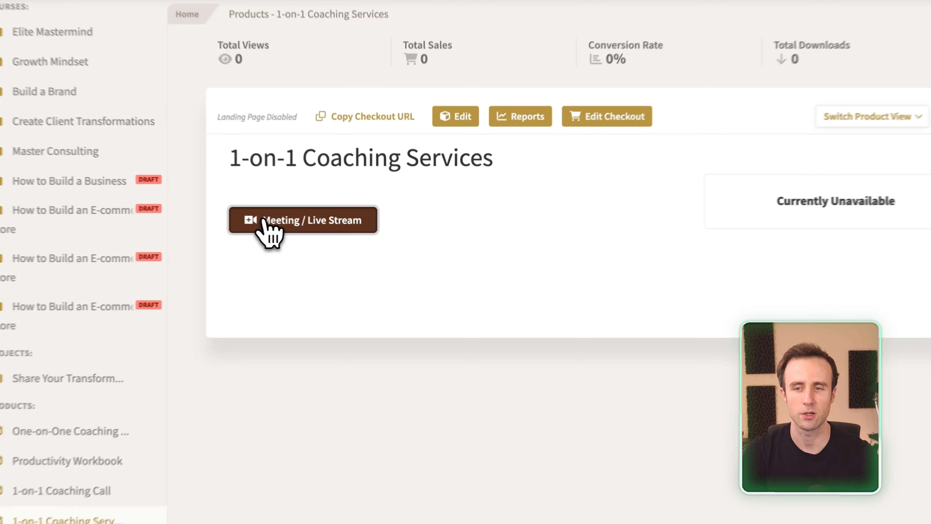
pyautogui.click(336, 228)
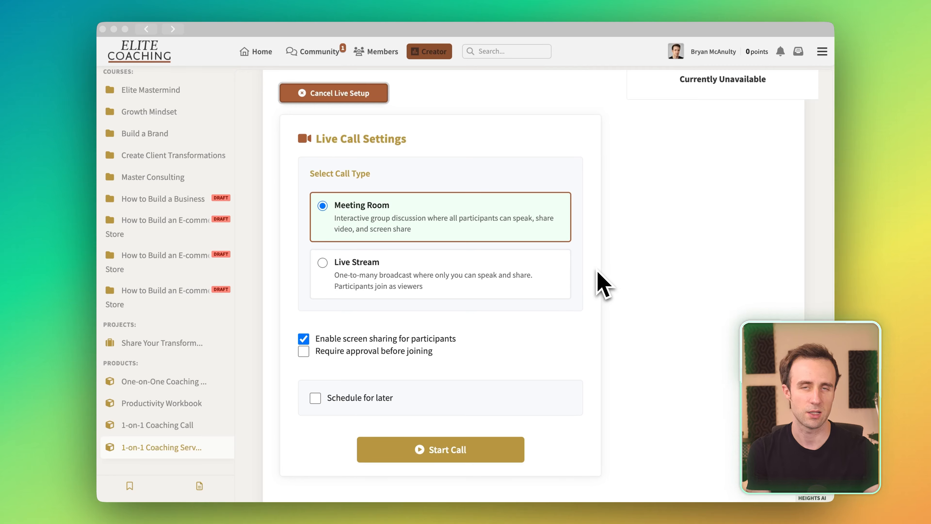
pyautogui.scroll(-1, 399, 230)
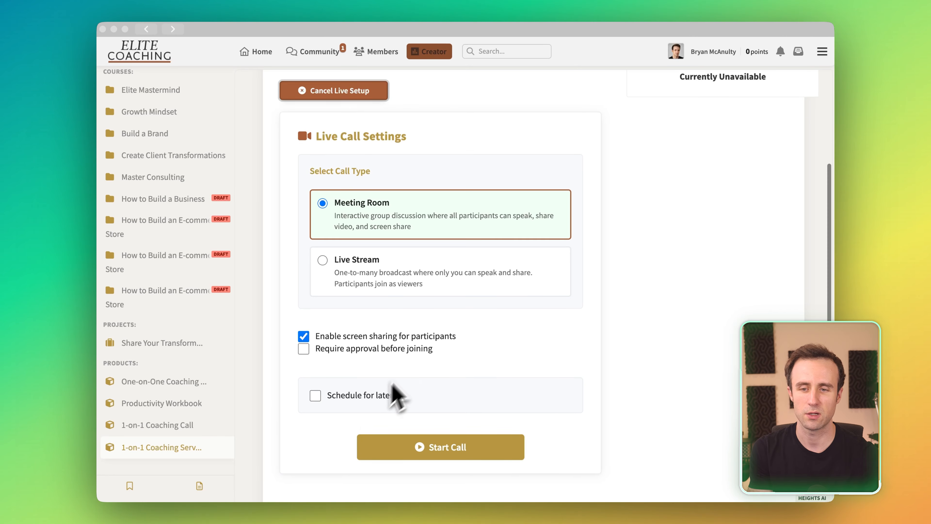
pyautogui.scroll(-2, 407, 370)
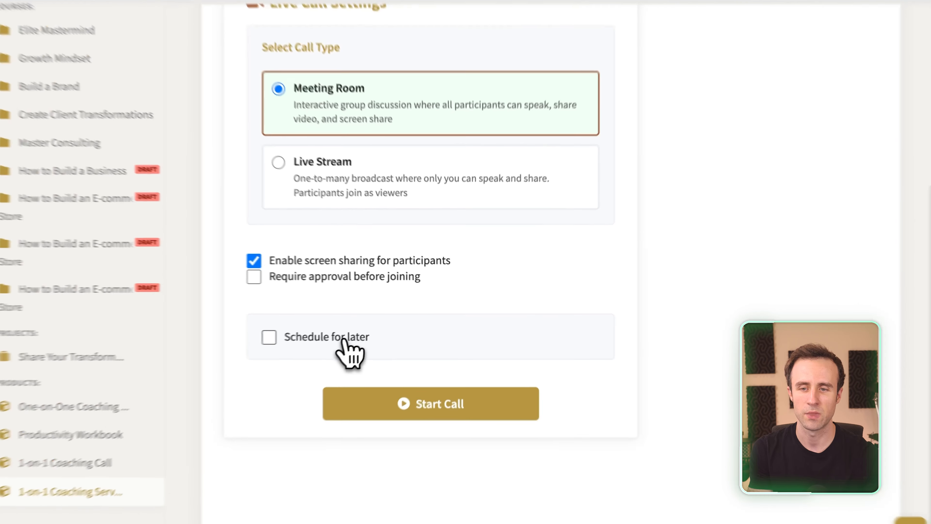
# - Schedule the call for later, with the start date and time set to 05/07/2026, 04:44 PM
pyautogui.click(343, 339)
pyautogui.scroll(-5, 505, 298)
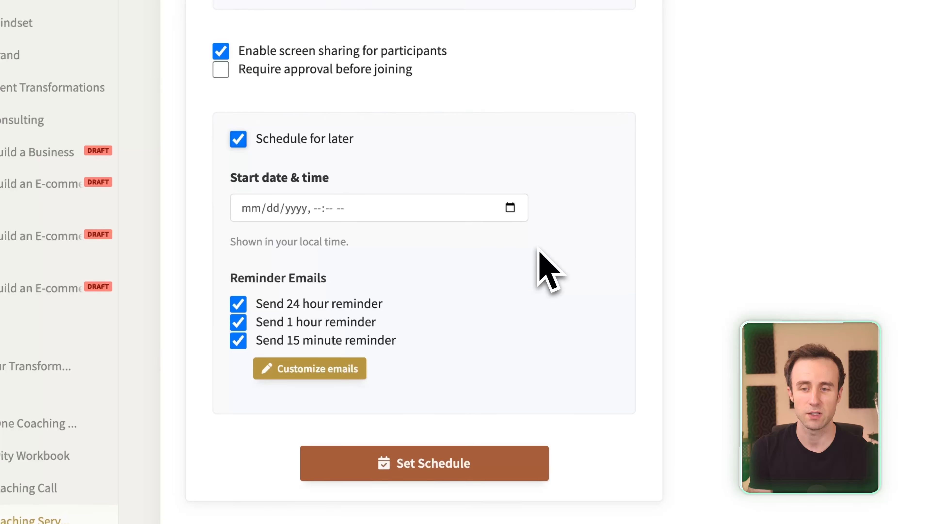
pyautogui.click(400, 215)
pyautogui.click(510, 208)
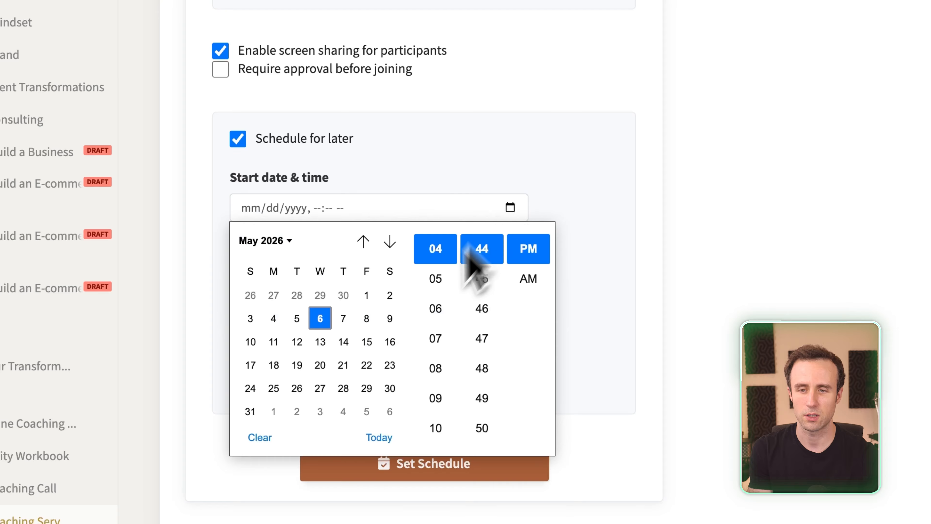
pyautogui.click(343, 318)
pyautogui.click(705, 332)
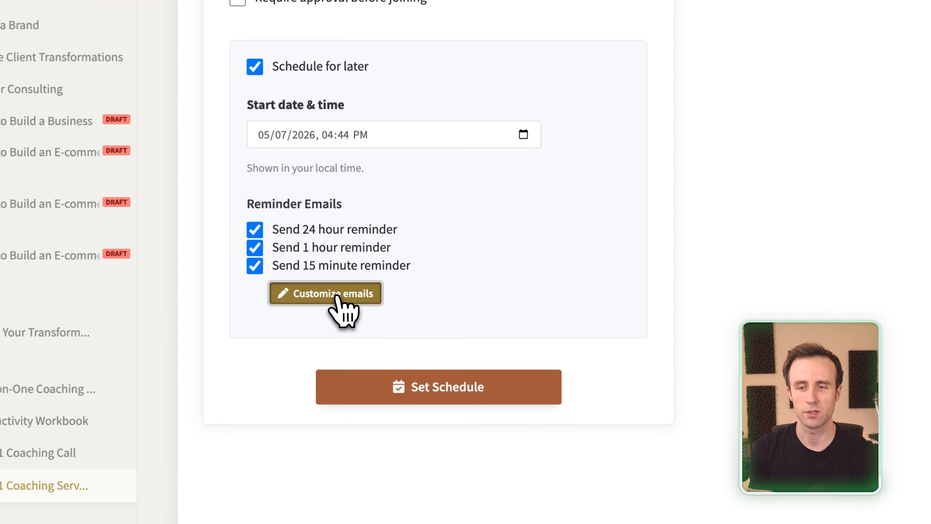
# - Review the customizable 24-hour, 1-hour and 15-minute reminder emails and set the call's schedule
pyautogui.click(394, 316)
pyautogui.scroll(-5, 432, 291)
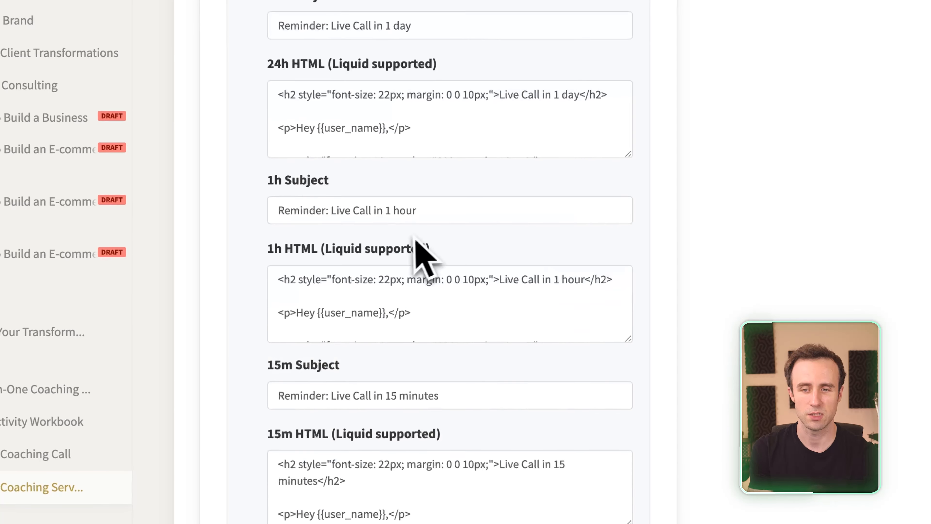
pyautogui.scroll(-6, 414, 238)
pyautogui.click(373, 352)
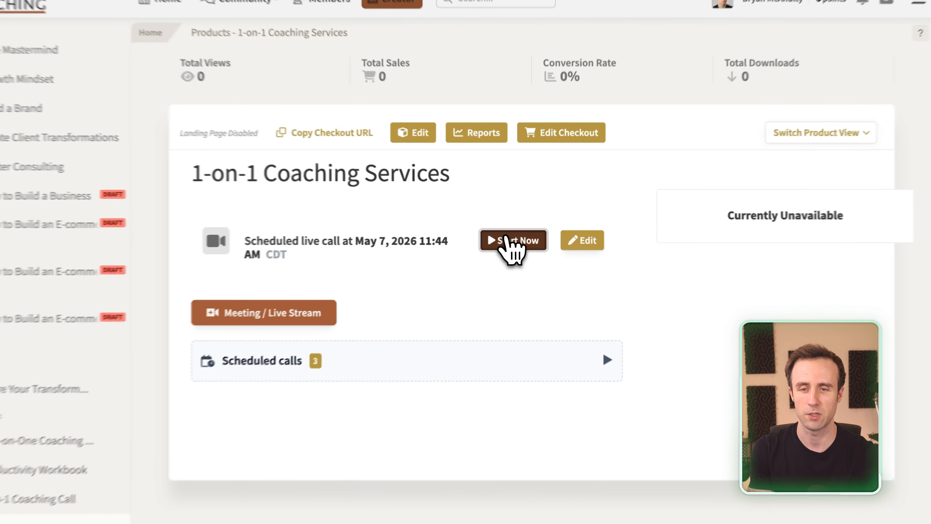
# - Start the scheduled coaching call immediately, and look over the Call History in the meetings and live overview
pyautogui.click(503, 242)
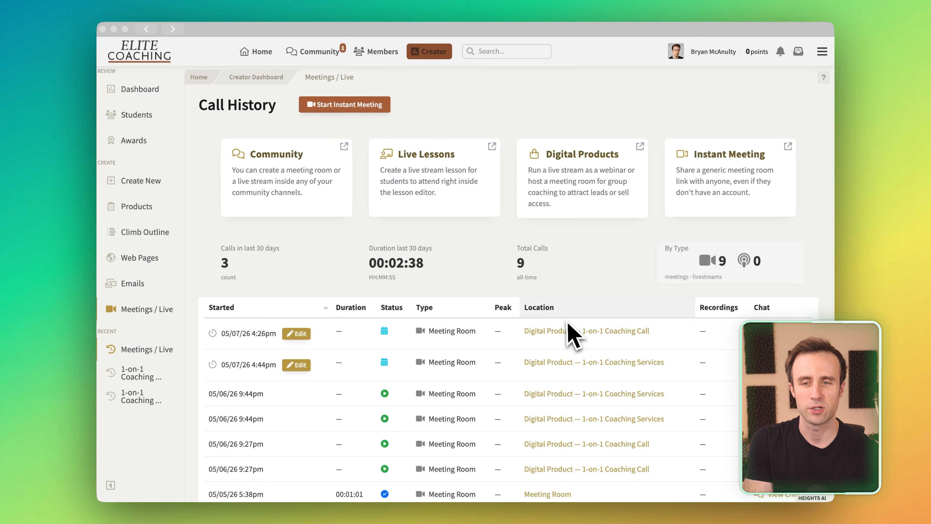
pyautogui.scroll(-1, 421, 253)
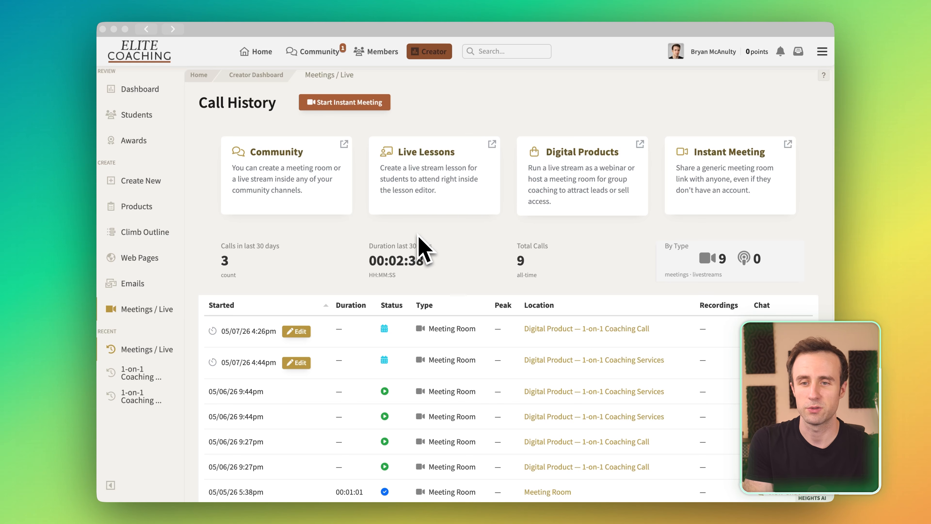